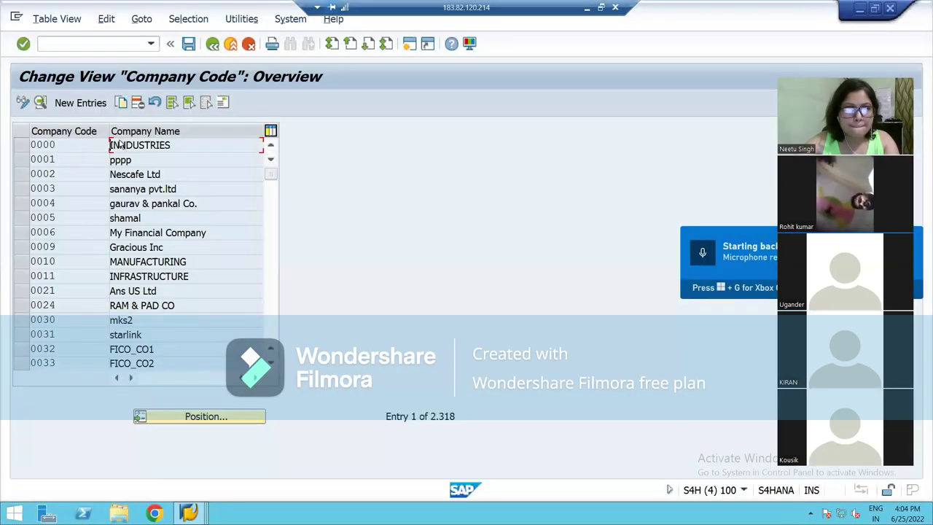
Add a new company code entry with the code axim
left_click(79, 104)
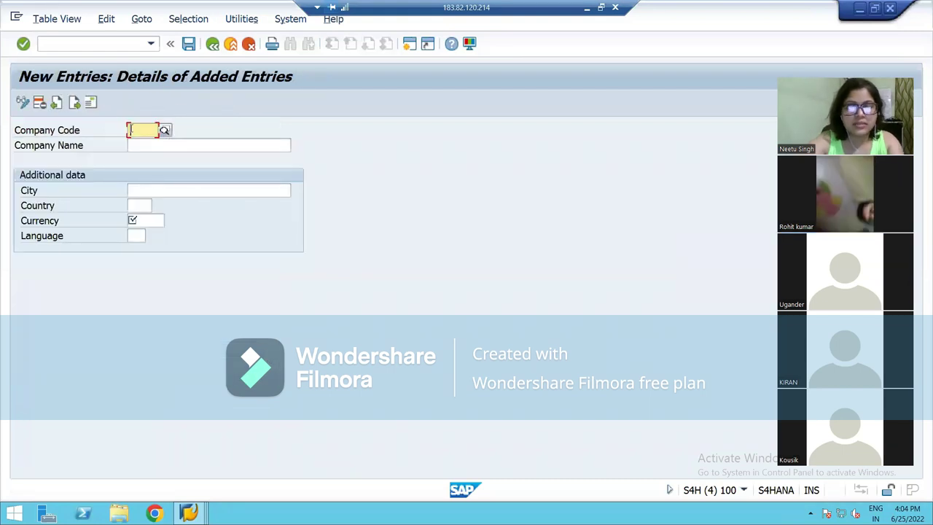
type("axil")
key("BackSpace")
type("m")
key("Return")
Set the new company code's currency to INR and its language to EN
left_click(152, 221)
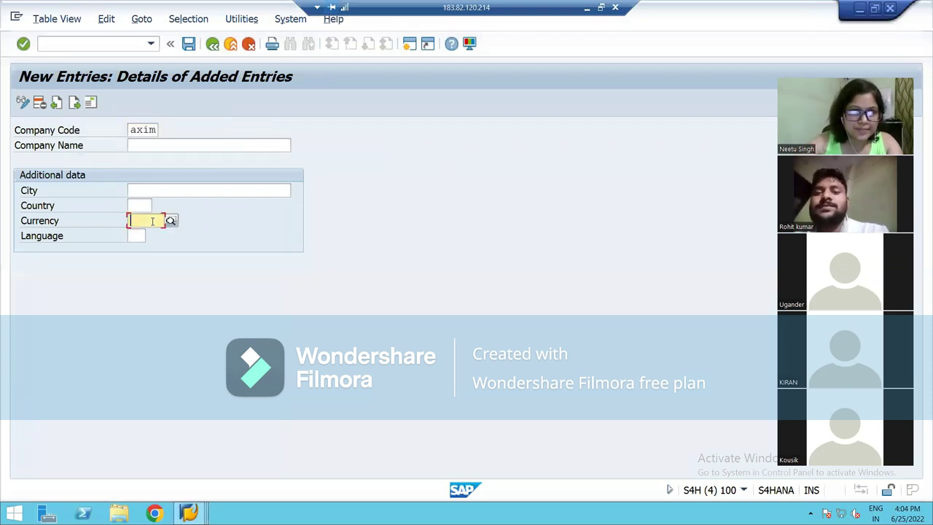
type("inr")
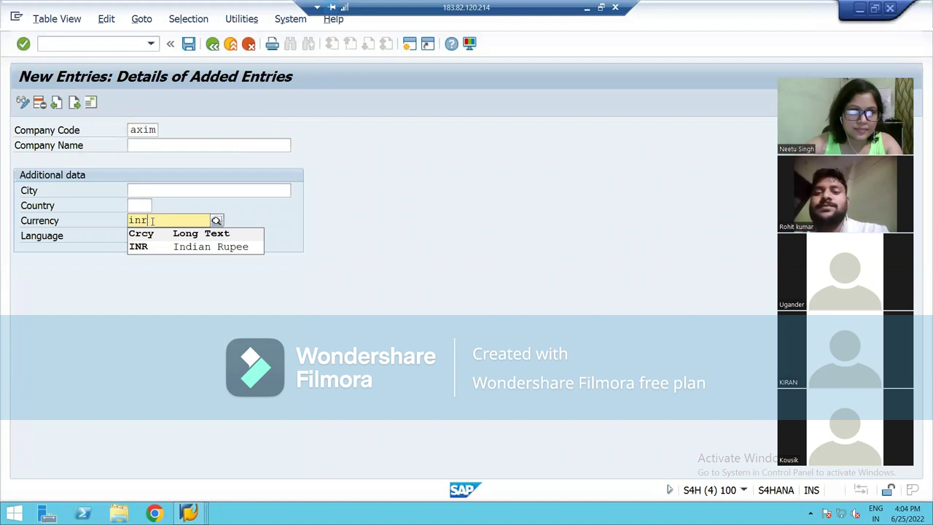
left_click(162, 248)
key("Tab")
type("en")
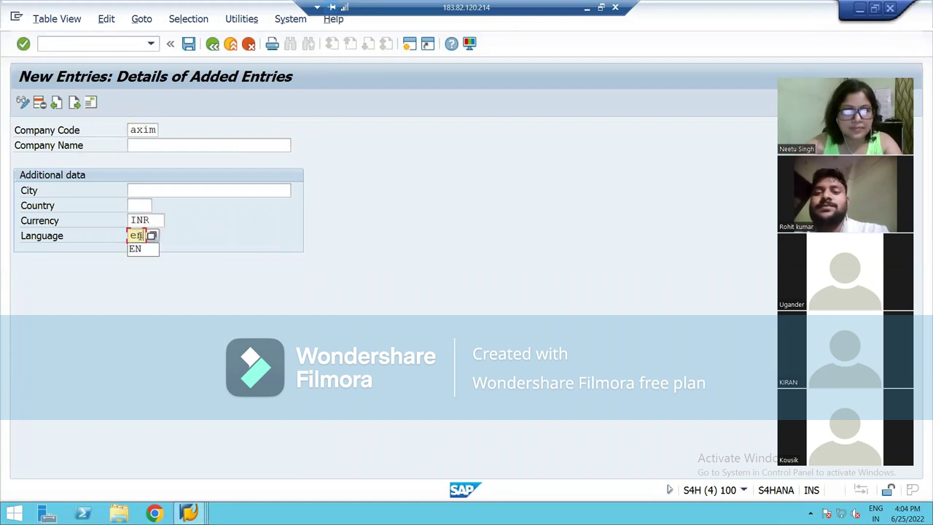
left_click(138, 249)
Set the new company code's country to IN and its city to pune
left_click(132, 206)
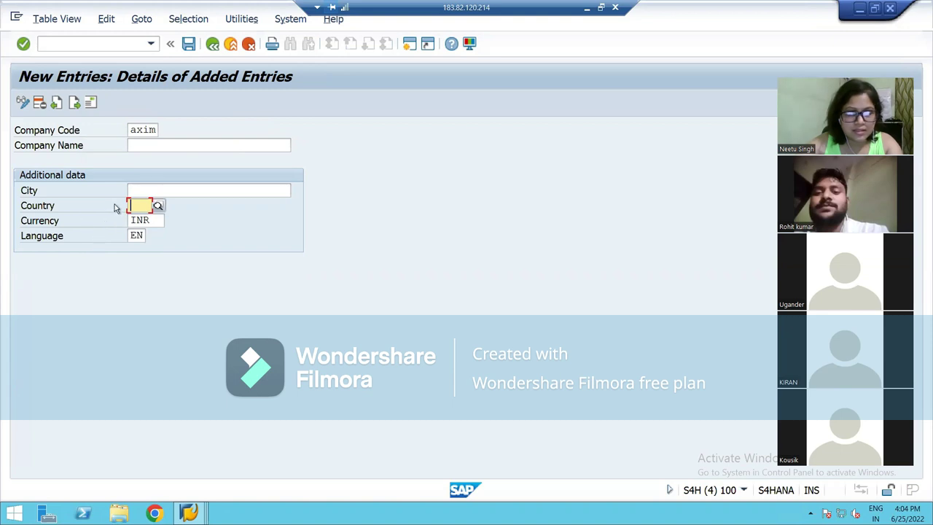
type("in")
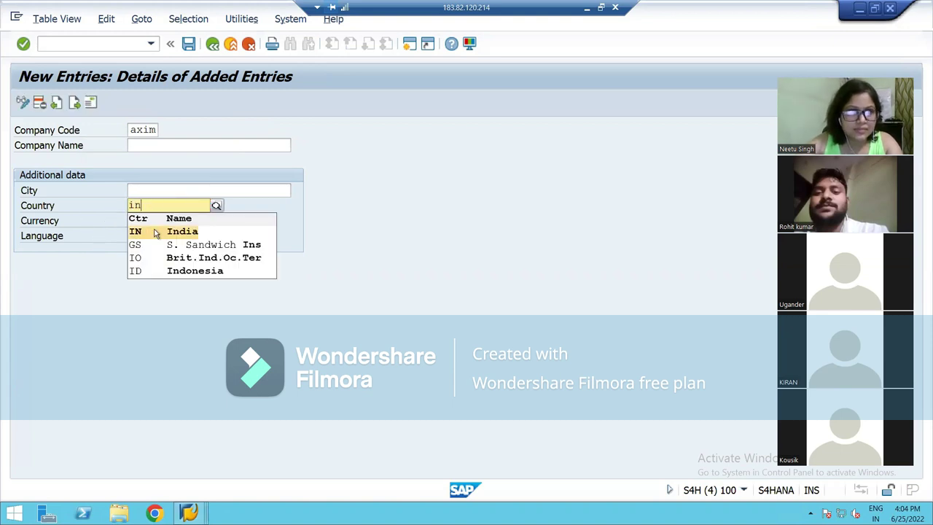
left_click(160, 231)
left_click(156, 191)
type("pune")
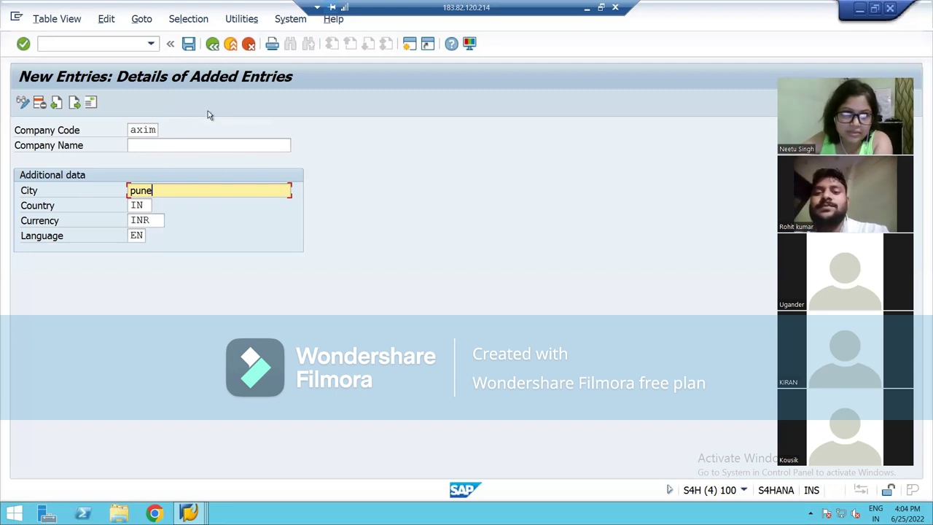
Save the entry and set the title to Company and the country to IN in its address data
left_click(189, 45)
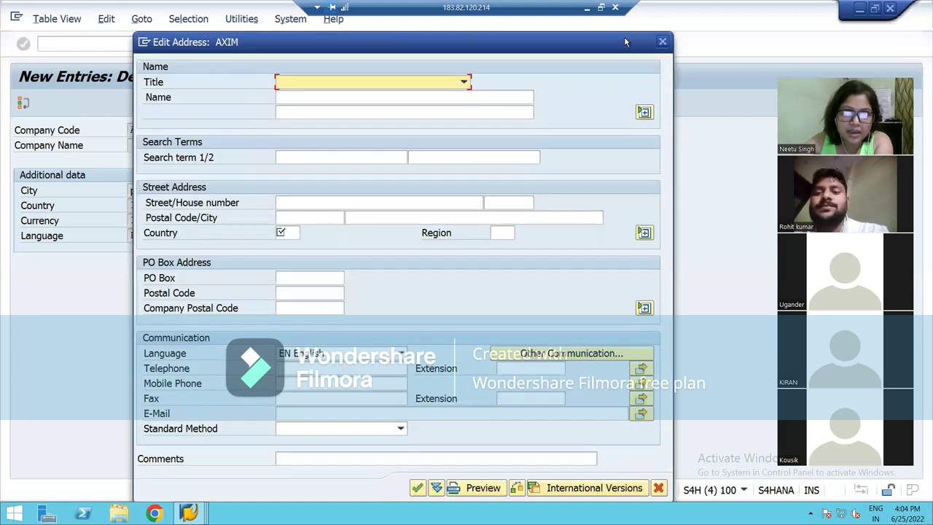
type("Company")
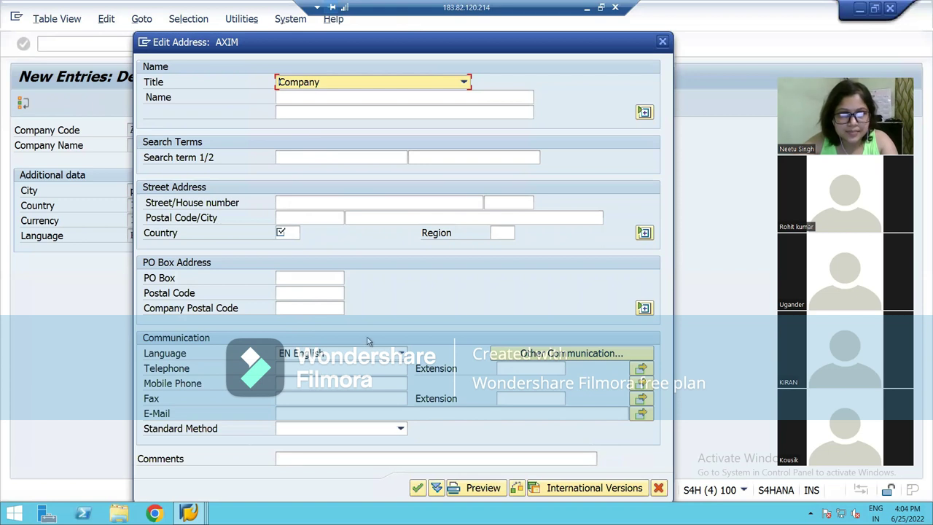
left_click(290, 232)
type("in")
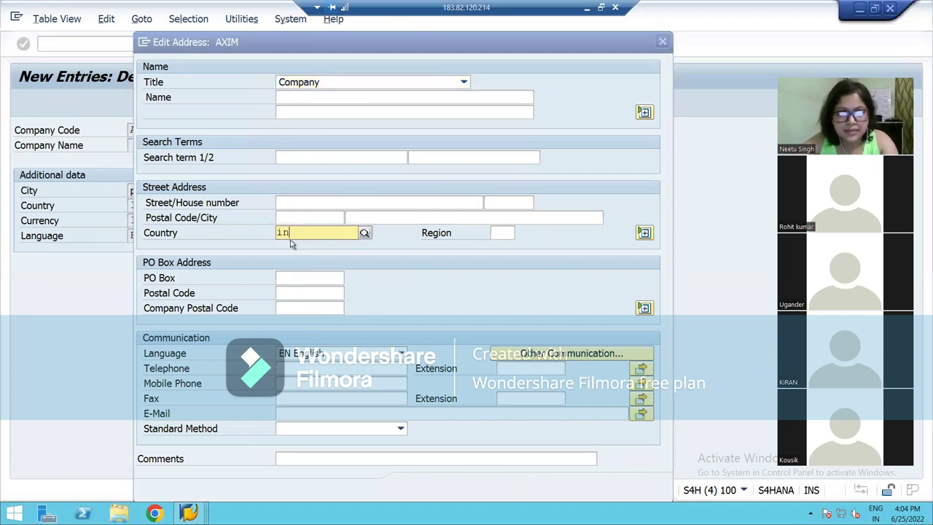
left_click(300, 256)
Choose region 13 Maharashtra from the region value list and confirm the company code's address
left_click(508, 232)
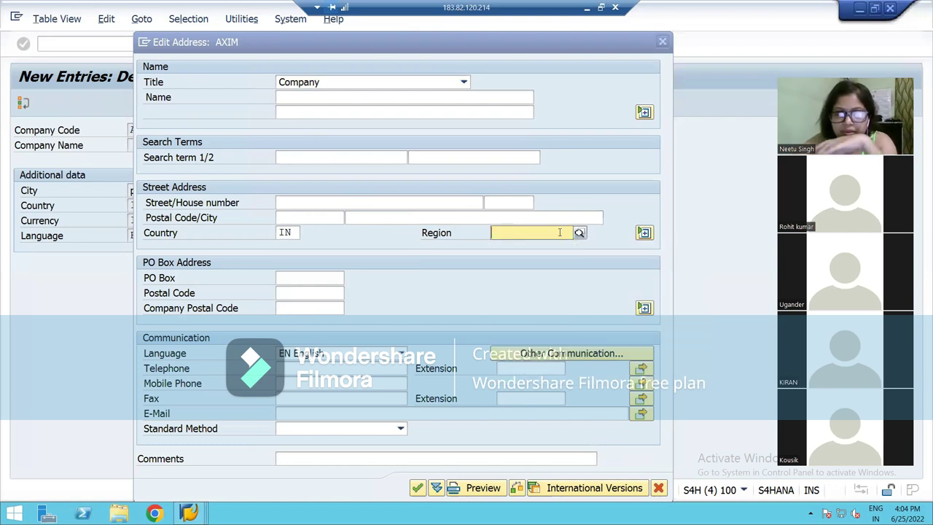
left_click(580, 232)
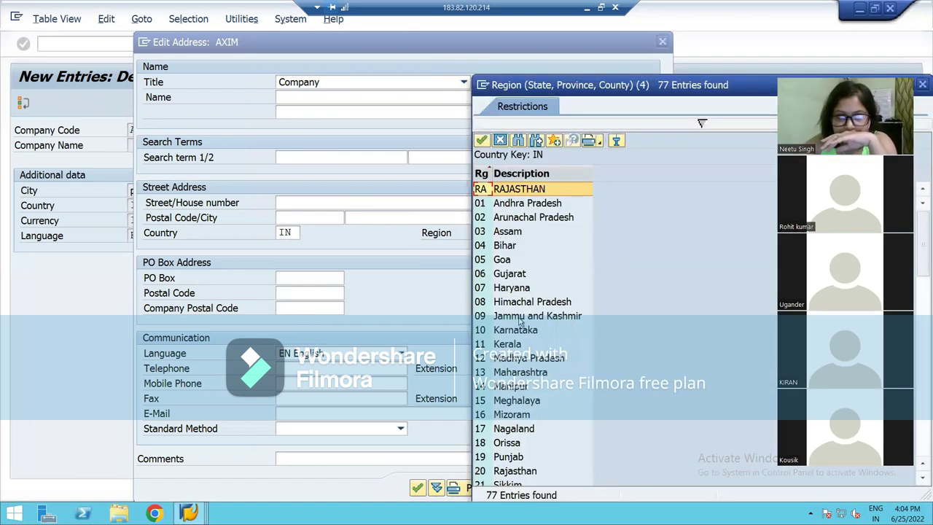
scroll(496, 434, "down", 5)
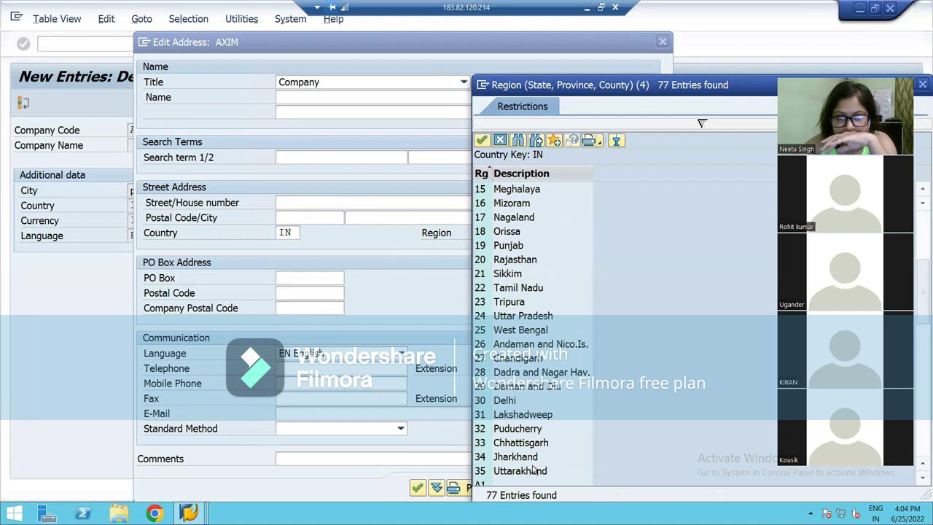
scroll(534, 470, "down", 2)
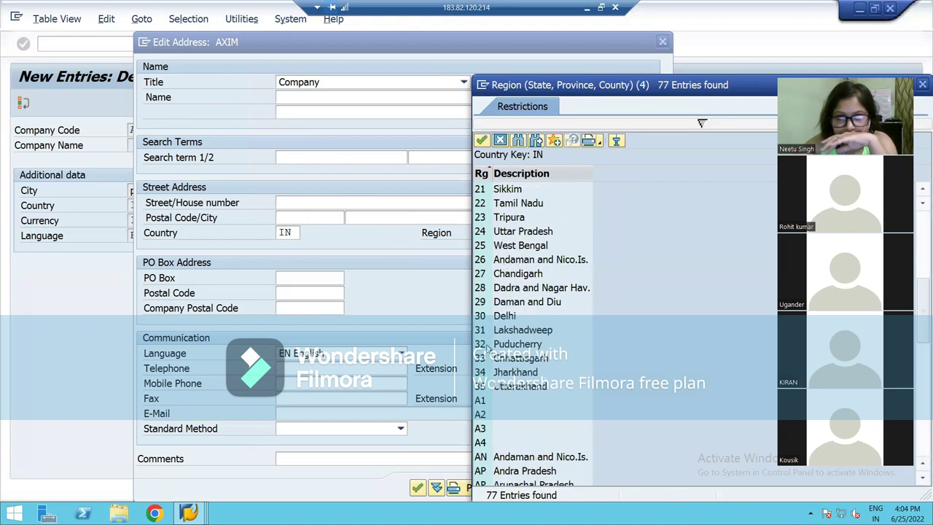
scroll(540, 328, "up", 2)
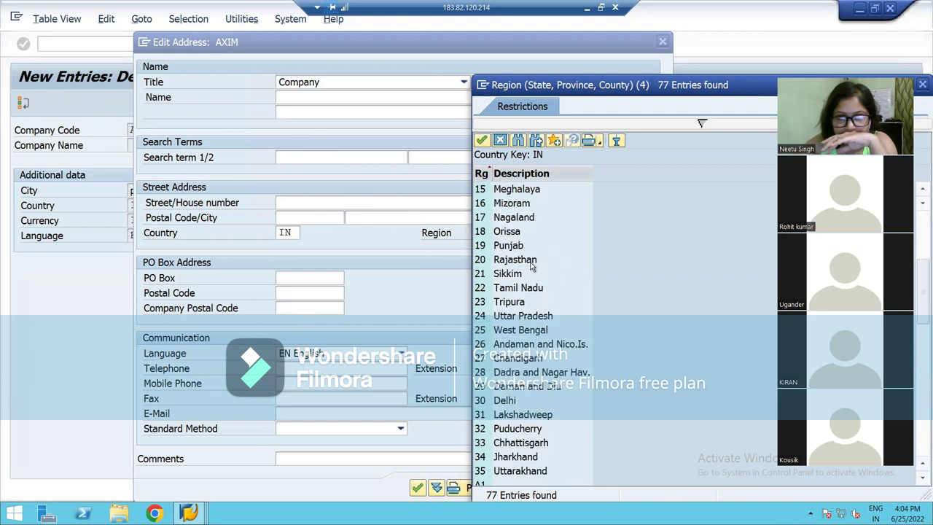
scroll(508, 215, "up", 3)
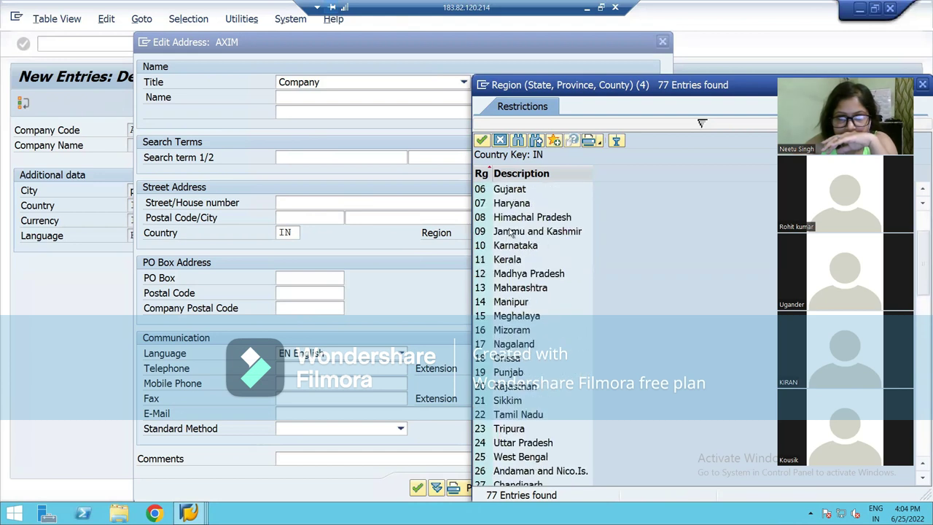
left_click(542, 288)
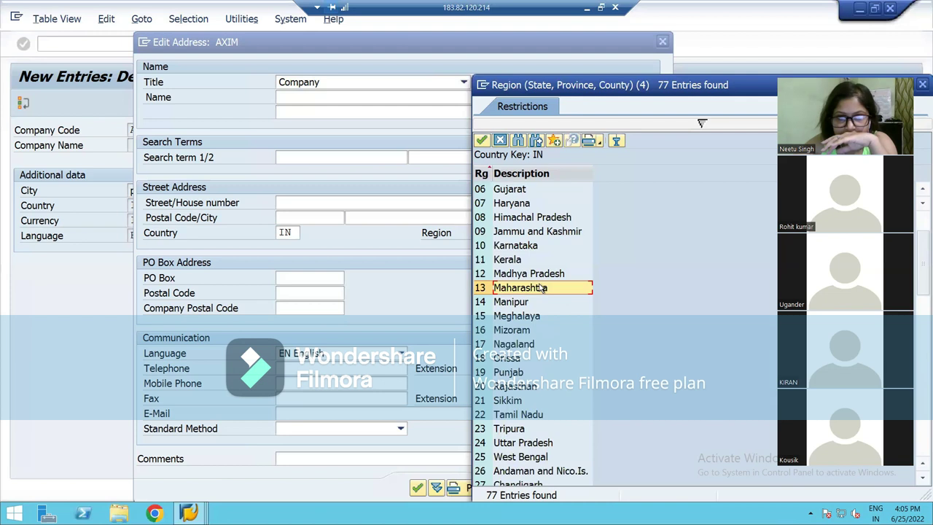
left_click(482, 142)
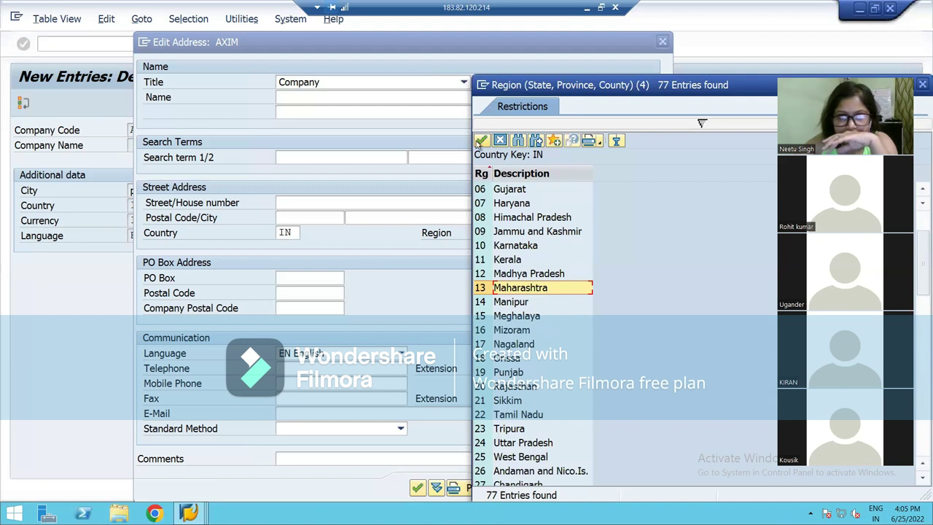
left_click(416, 487)
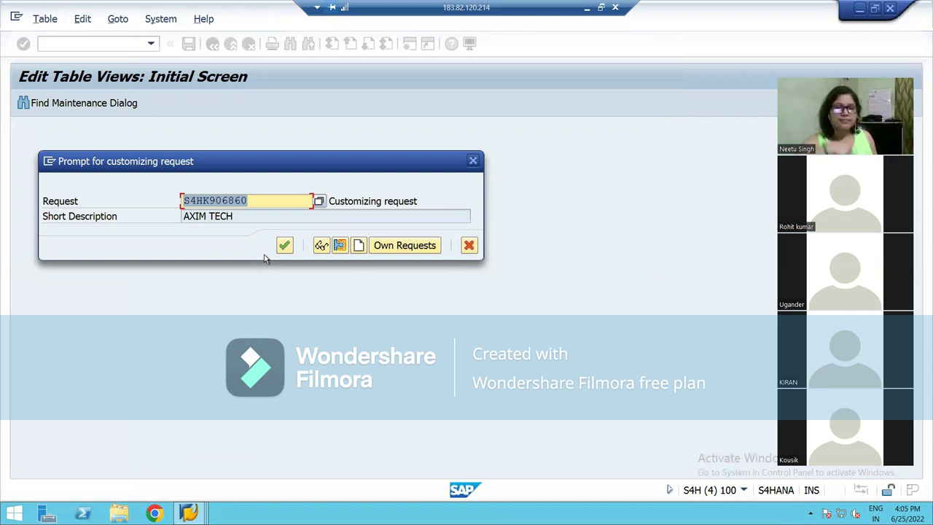
Review the list of own modifiable customizing requests and return to the request prompt
left_click(432, 245)
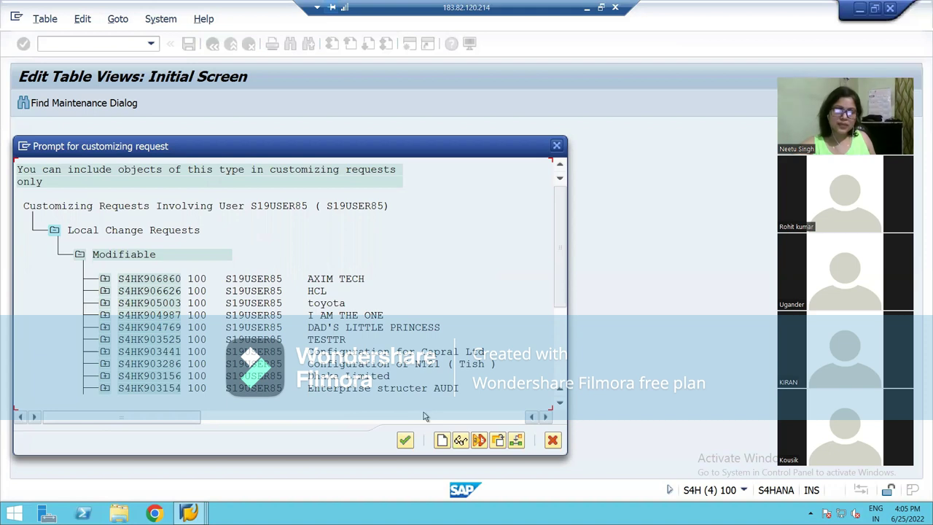
scroll(434, 344, "down", 1)
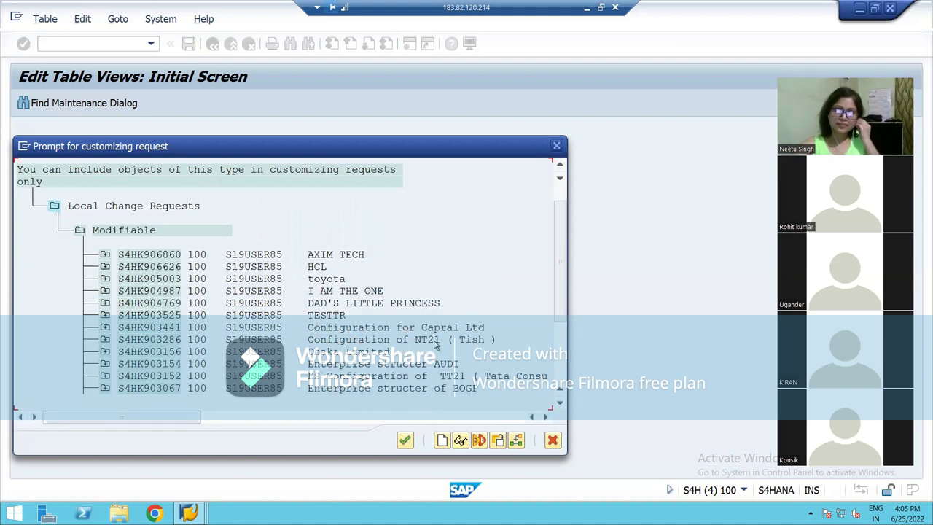
scroll(435, 343, "down", 2)
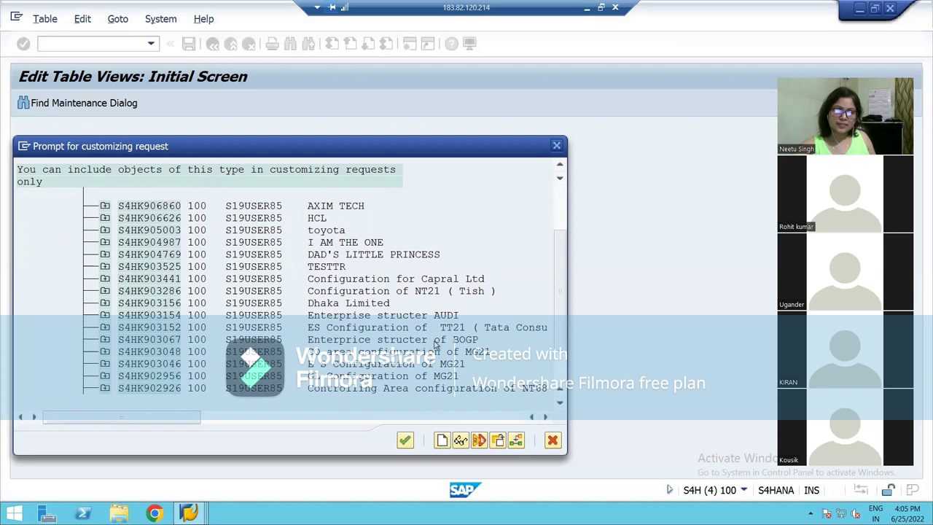
scroll(434, 344, "up", 3)
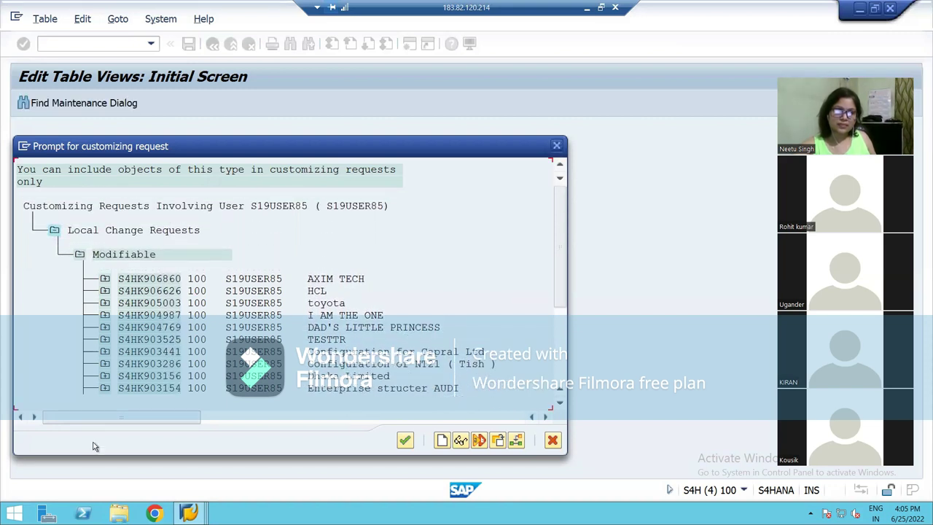
left_click(404, 440)
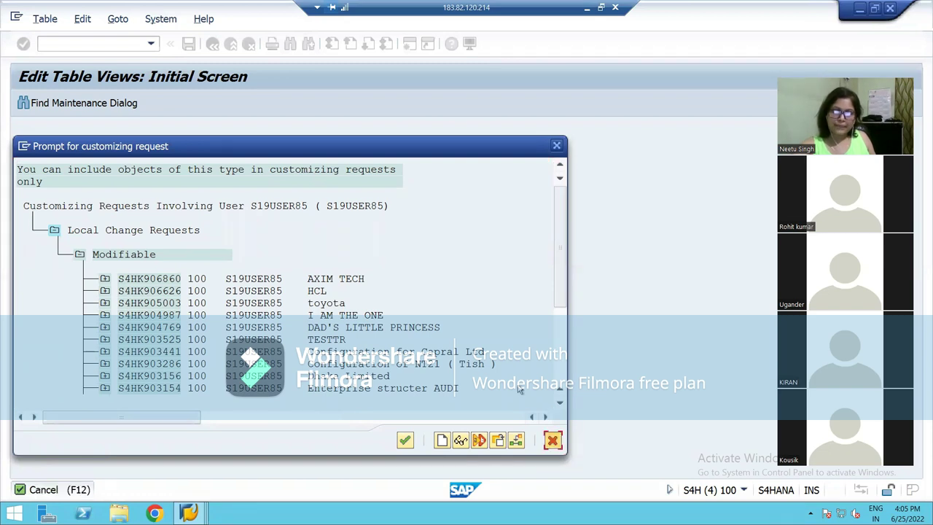
left_click(552, 440)
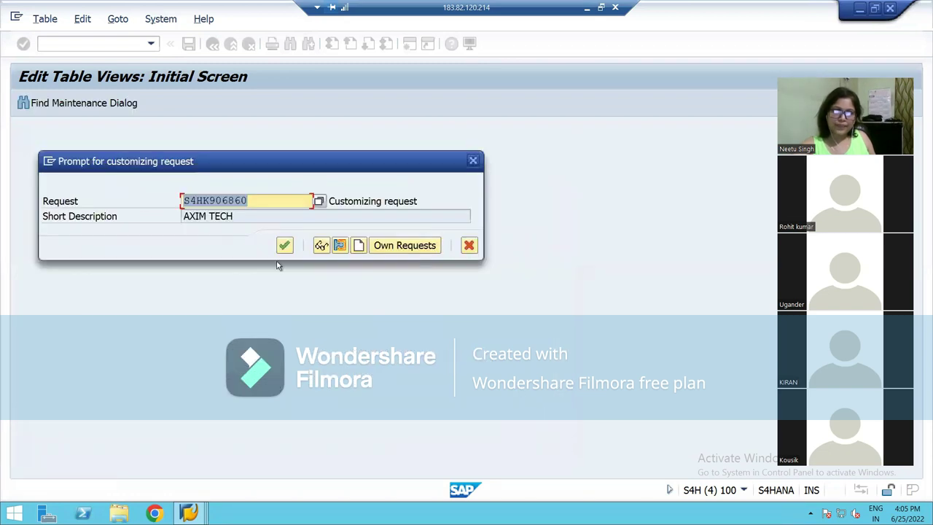
Create a customizing request with the short description "axim techn", confirm it for the new company code, and minimize the remote desktop session
left_click(357, 248)
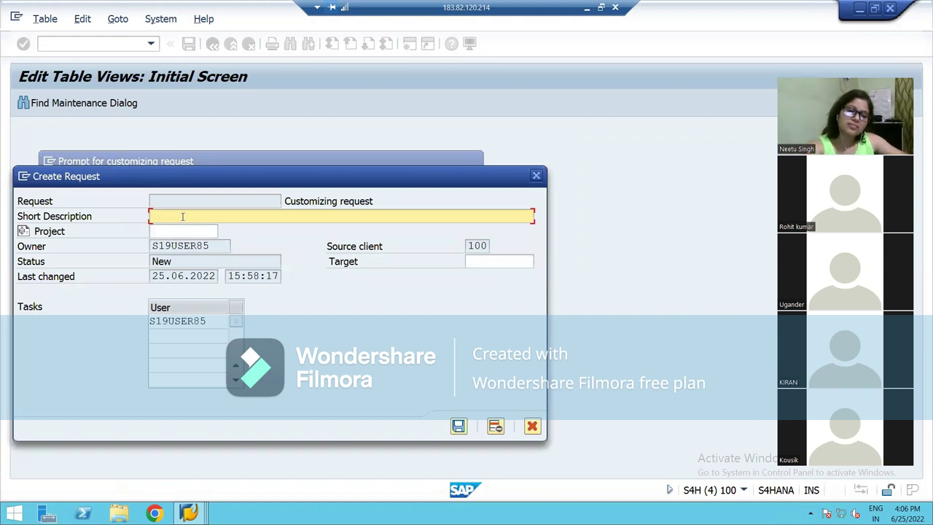
type("acim")
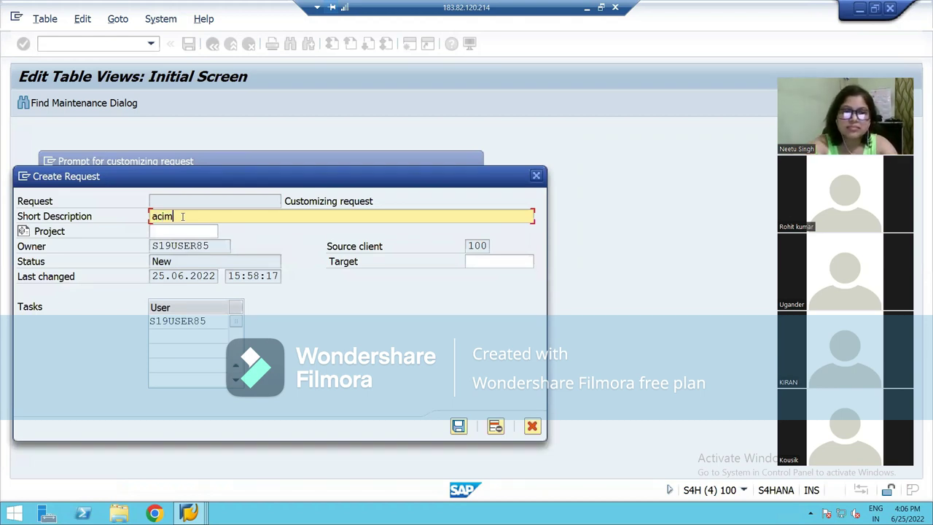
key("BackSpace")
type("m techn")
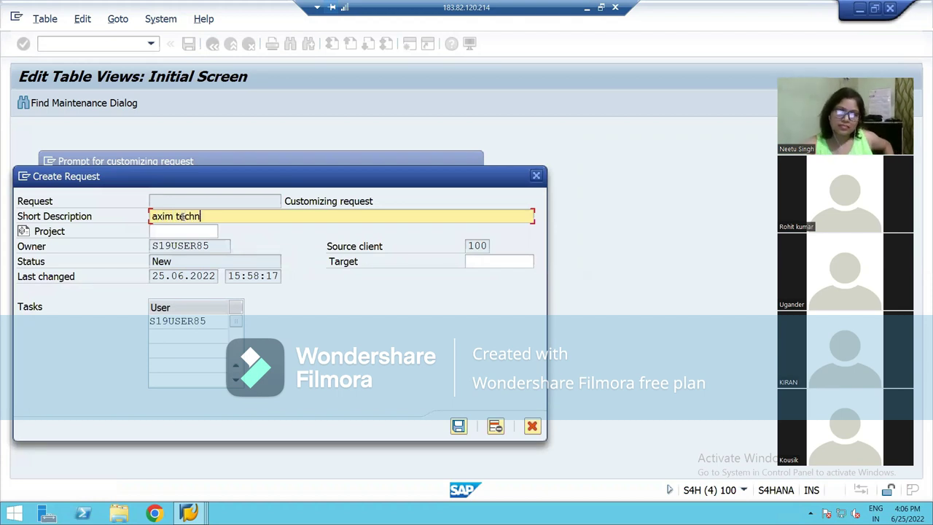
left_click(458, 425)
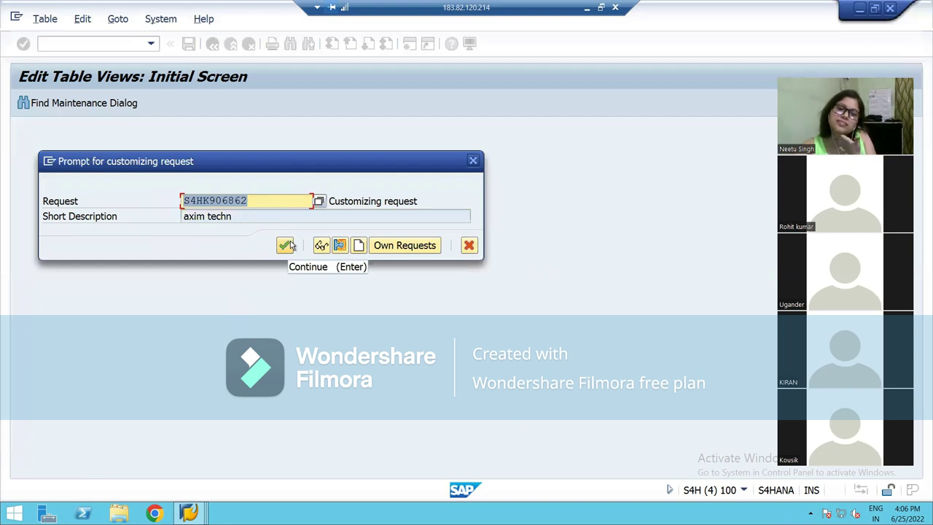
left_click(287, 245)
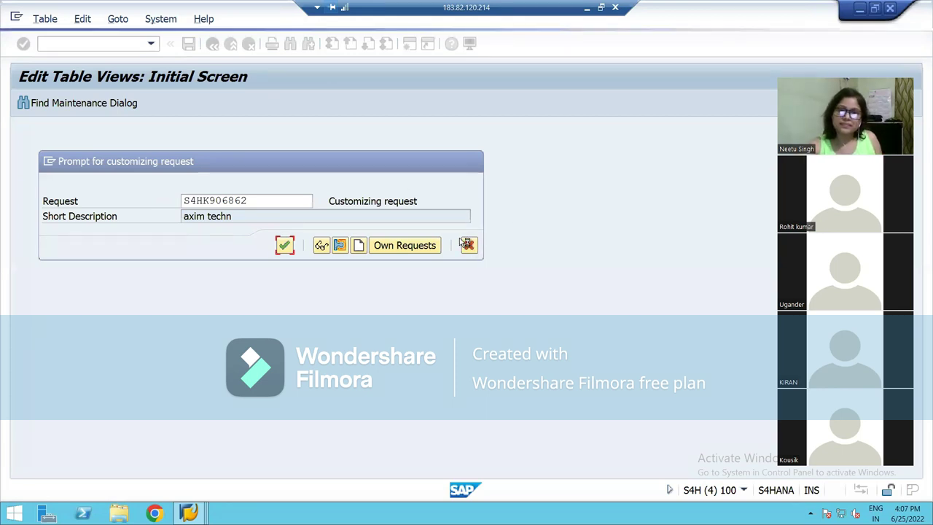
left_click(585, 10)
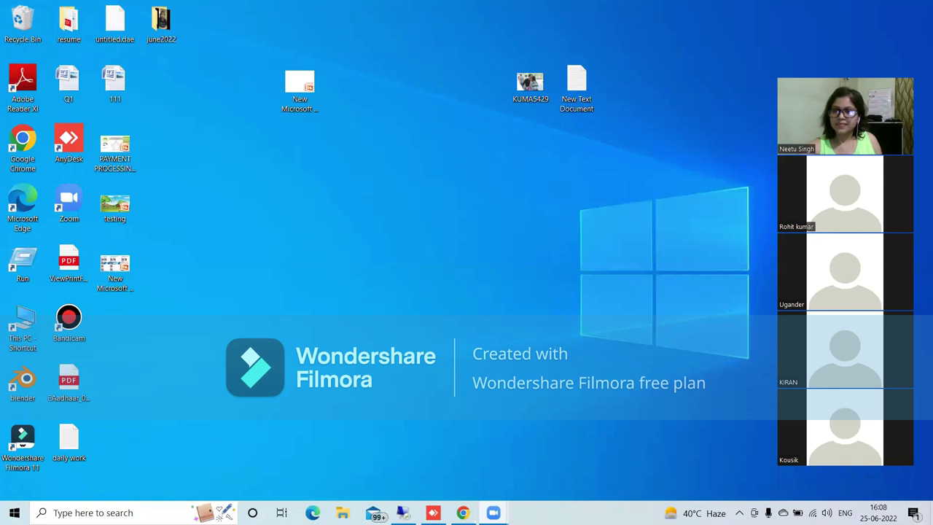